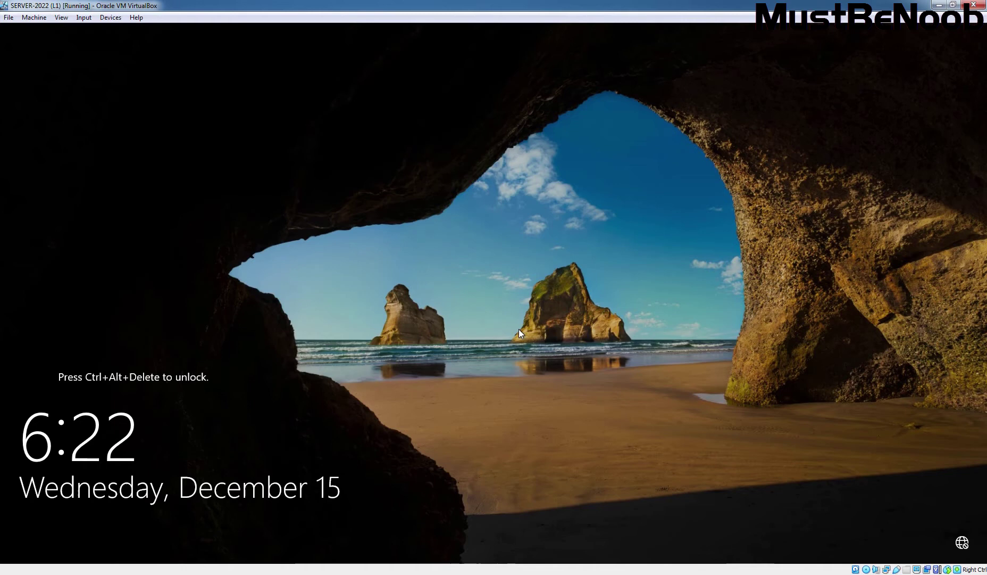
# Send Ctrl-Alt-Del to the server VM and sign in with the Administrator password.
pyautogui.click(111, 17)
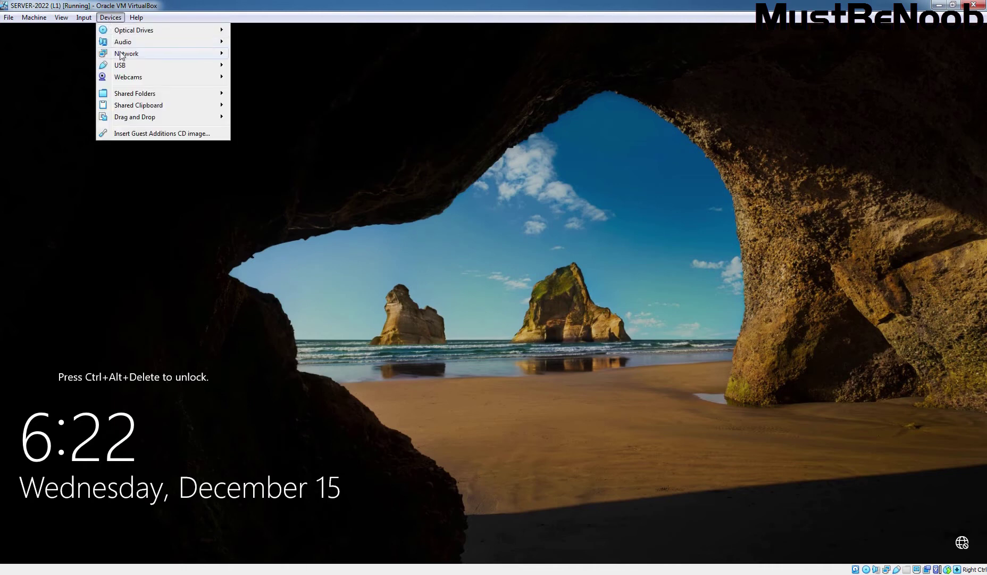
pyautogui.click(80, 24)
pyautogui.click(84, 17)
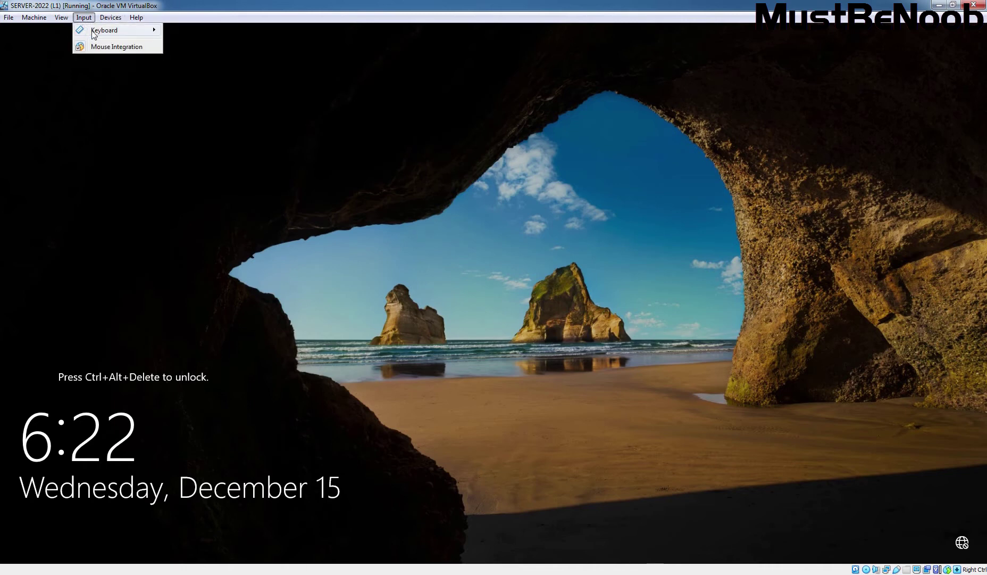
pyautogui.moveTo(117, 30)
pyautogui.click(205, 60)
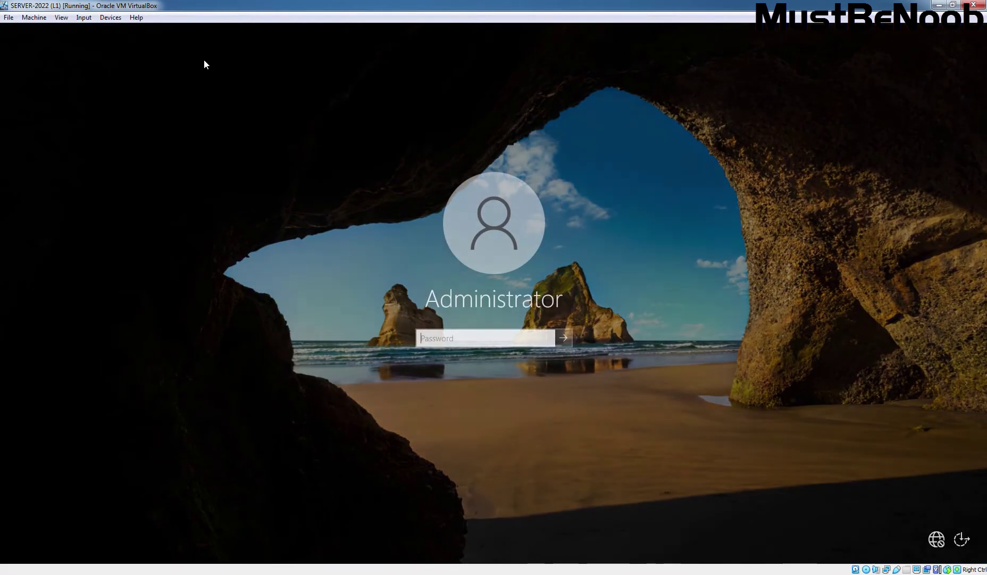
pyautogui.write('•••••••••')
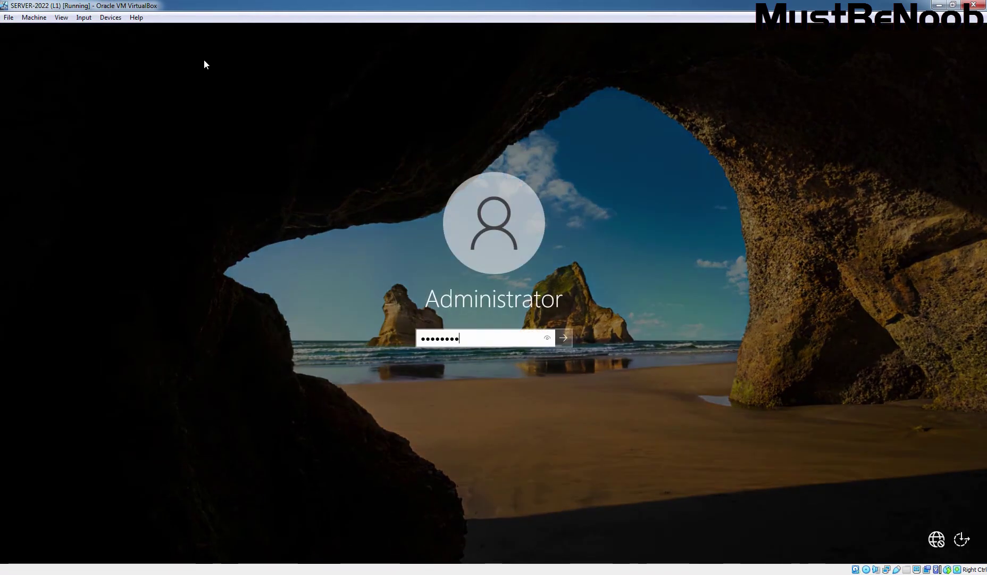
pyautogui.press('Return')
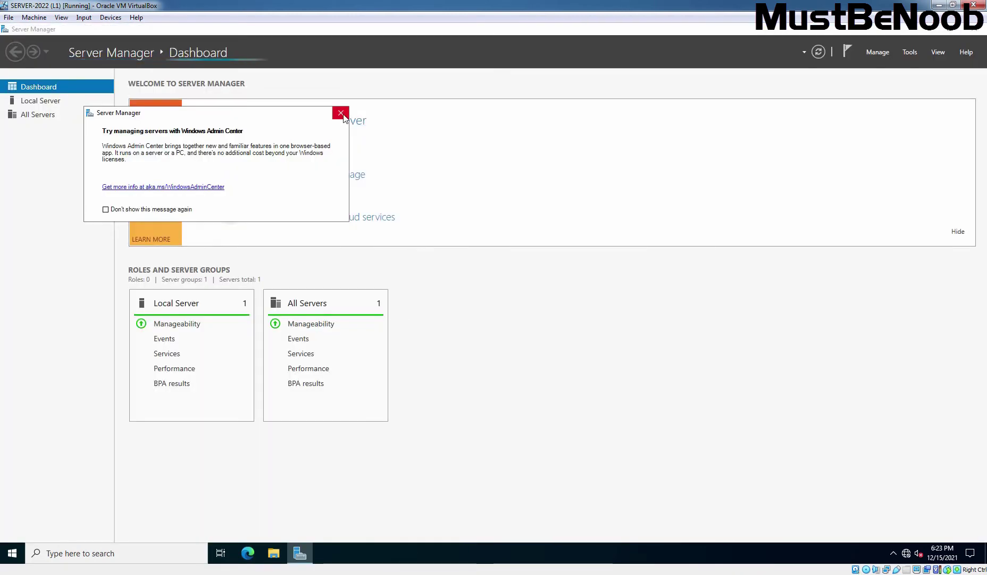
# Close the Windows Admin Center pop-up and go to the Local Server page.
pyautogui.click(343, 110)
pyautogui.click(41, 102)
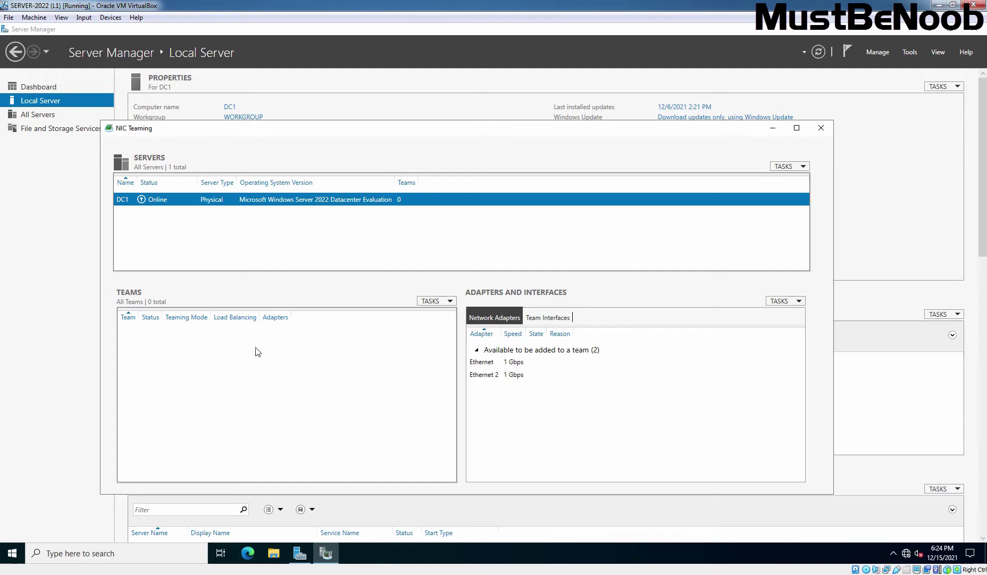
# Start a new team named Team01 with Ethernet and Ethernet 2 ticked as members.
pyautogui.click(450, 301)
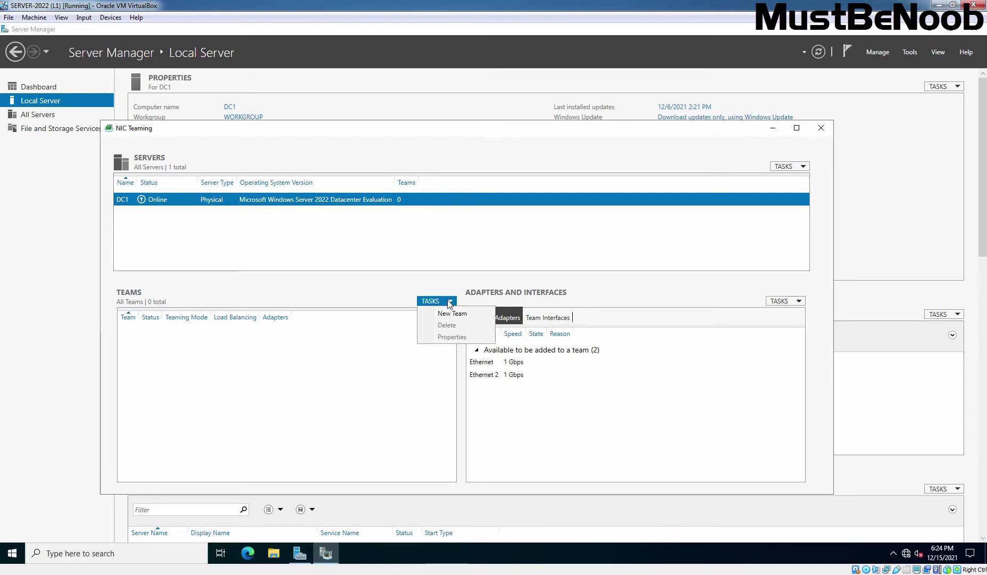
pyautogui.click(458, 315)
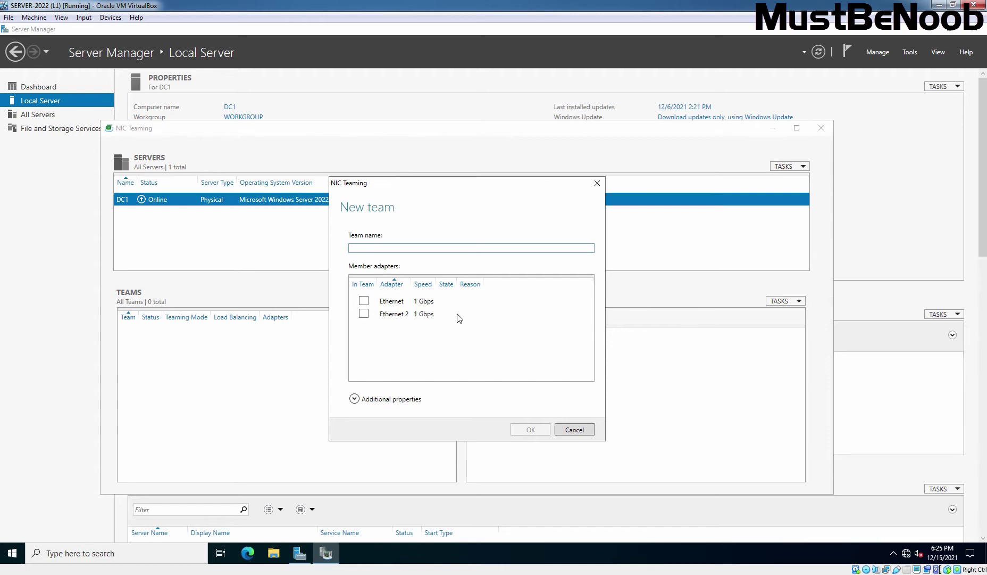
pyautogui.write('Team01')
pyautogui.click(364, 301)
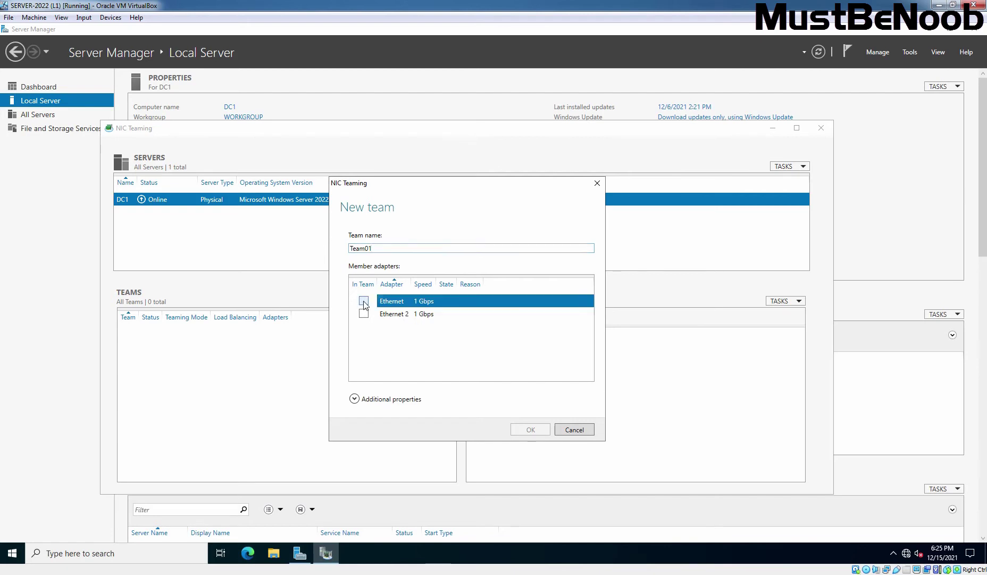
pyautogui.click(365, 315)
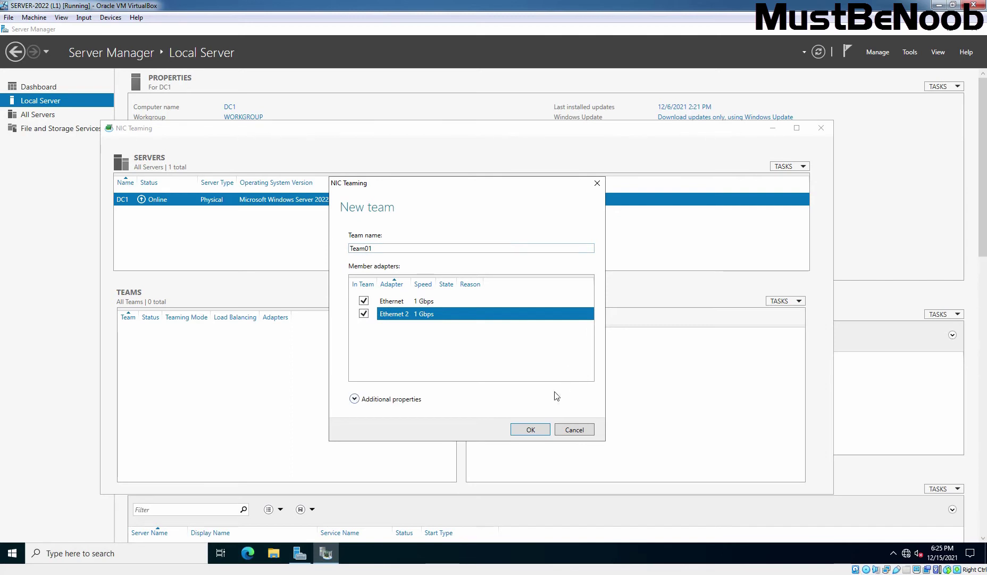
# Confirm Team01's creation, then select it and check its status is OK.
pyautogui.click(530, 430)
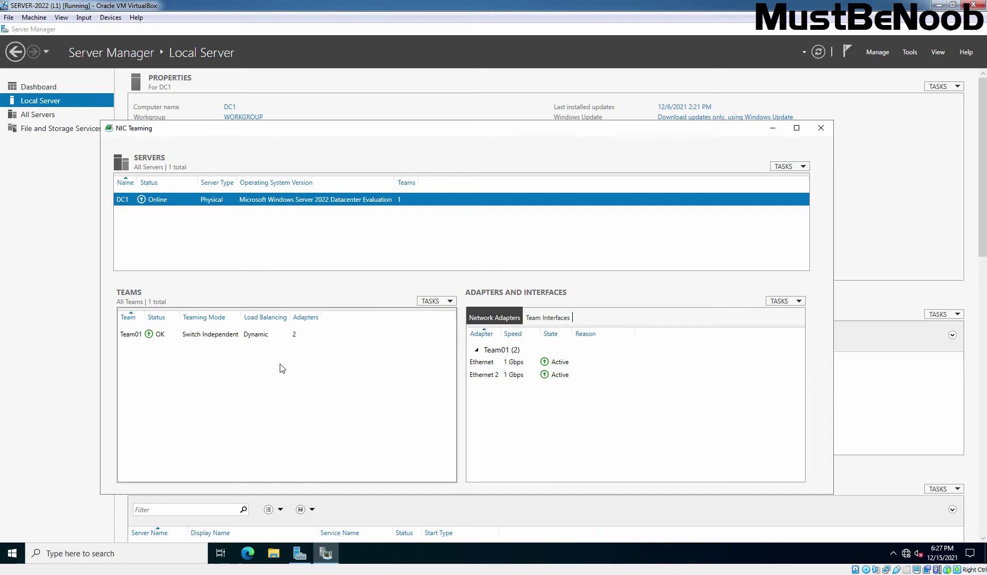
pyautogui.click(216, 337)
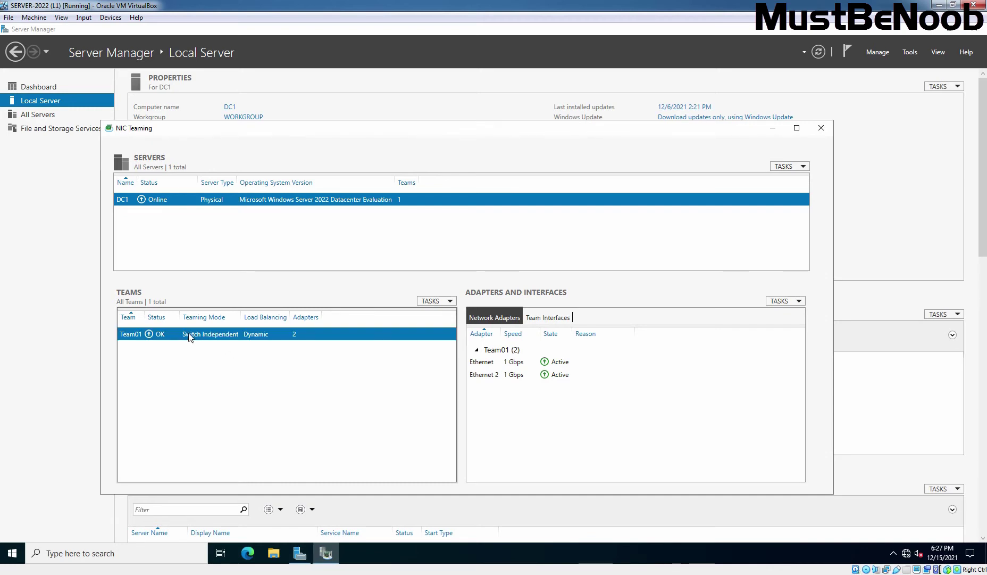
pyautogui.click(442, 304)
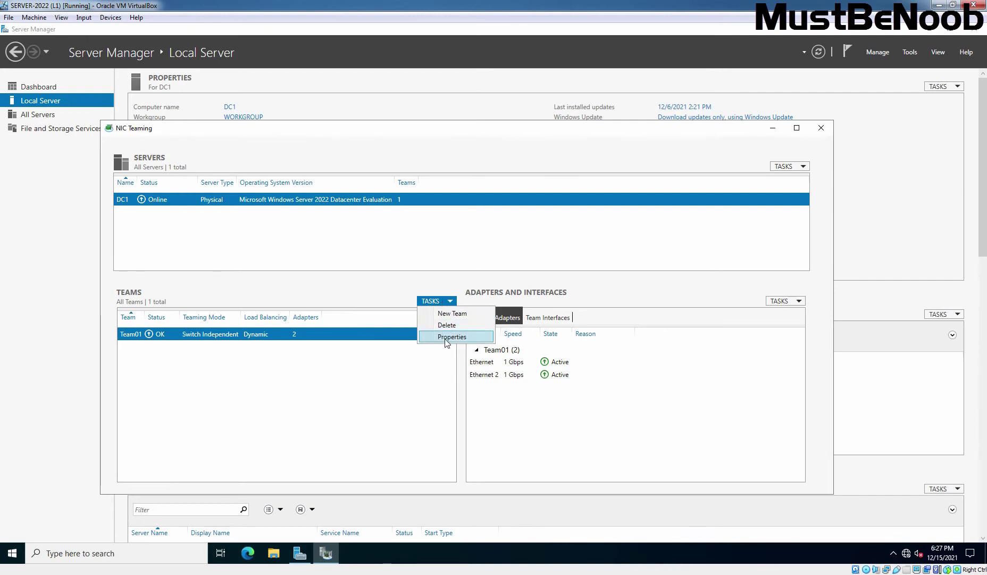
pyautogui.click(319, 412)
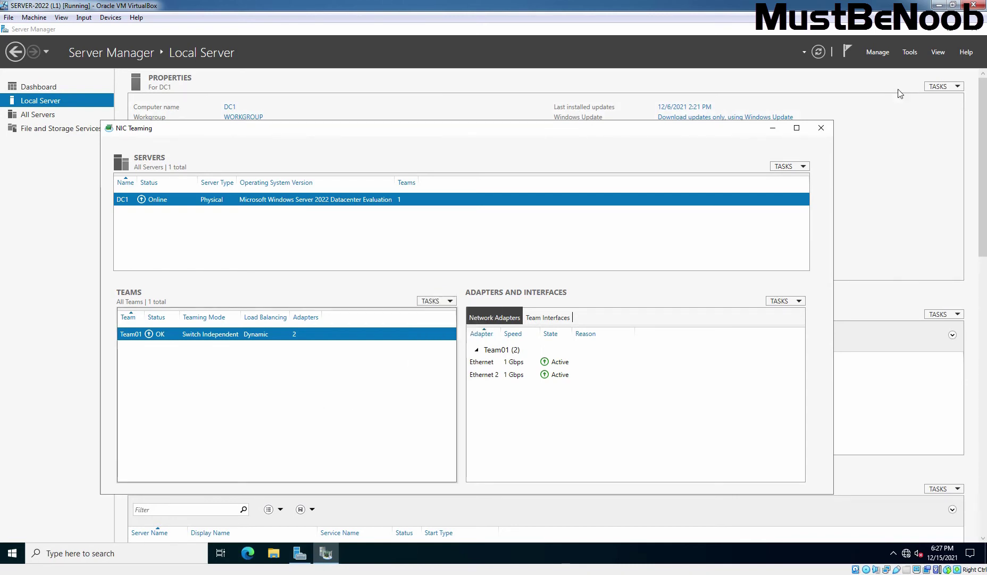
# Open Network Connections, review Ethernet's properties unchanged, then bring up Team01's context menu.
pyautogui.click(823, 128)
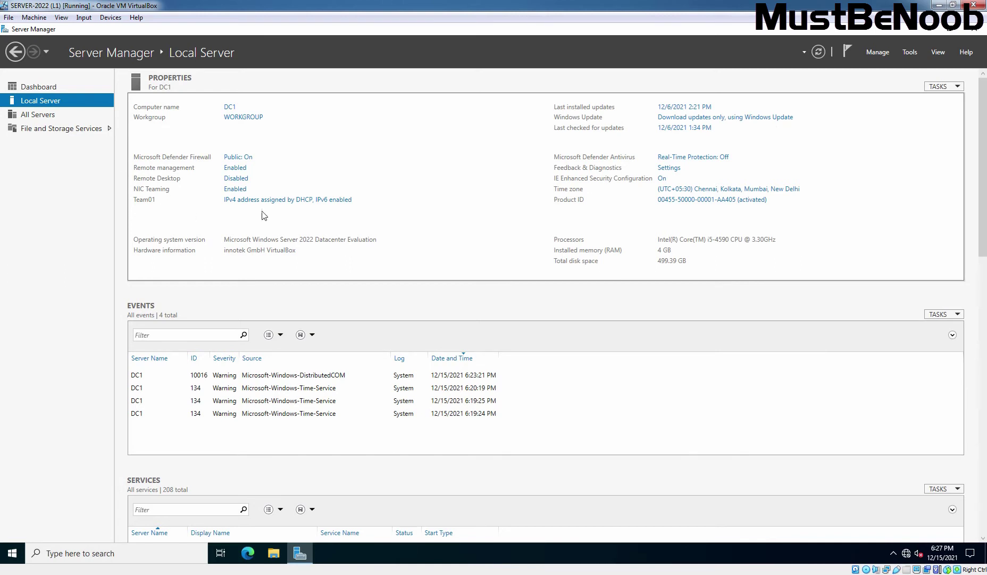
pyautogui.click(307, 200)
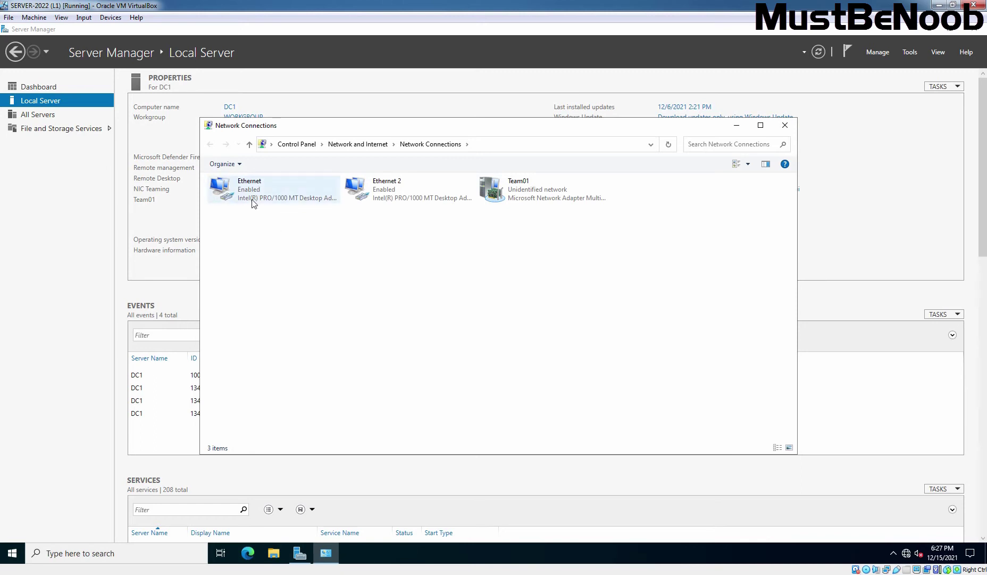
pyautogui.click(273, 200)
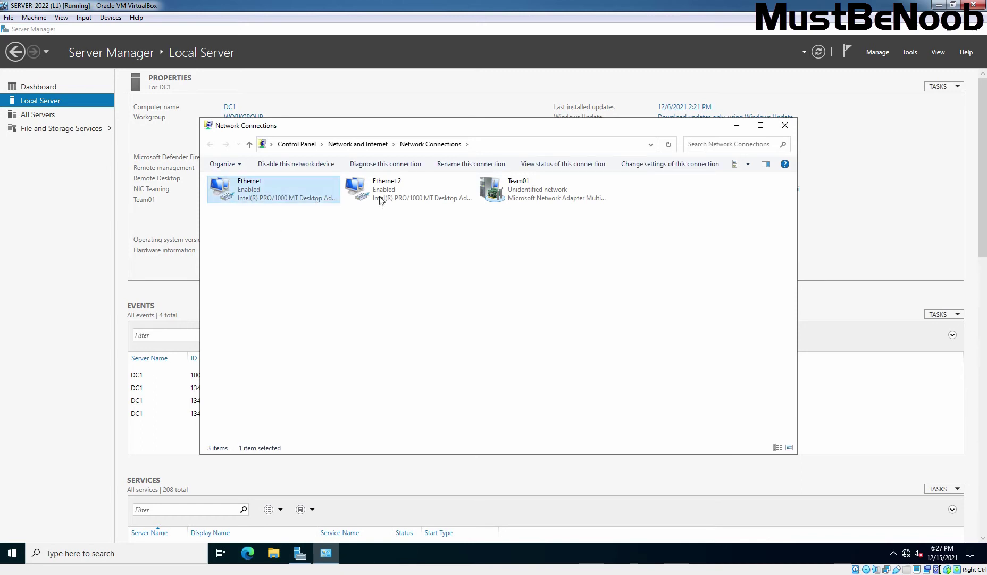
pyautogui.rightClick(274, 199)
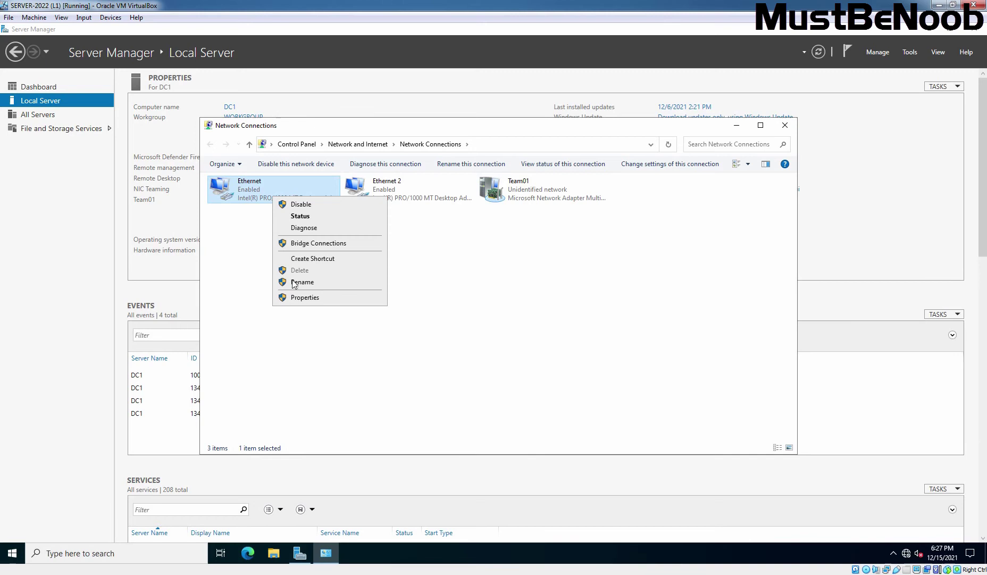
pyautogui.click(297, 301)
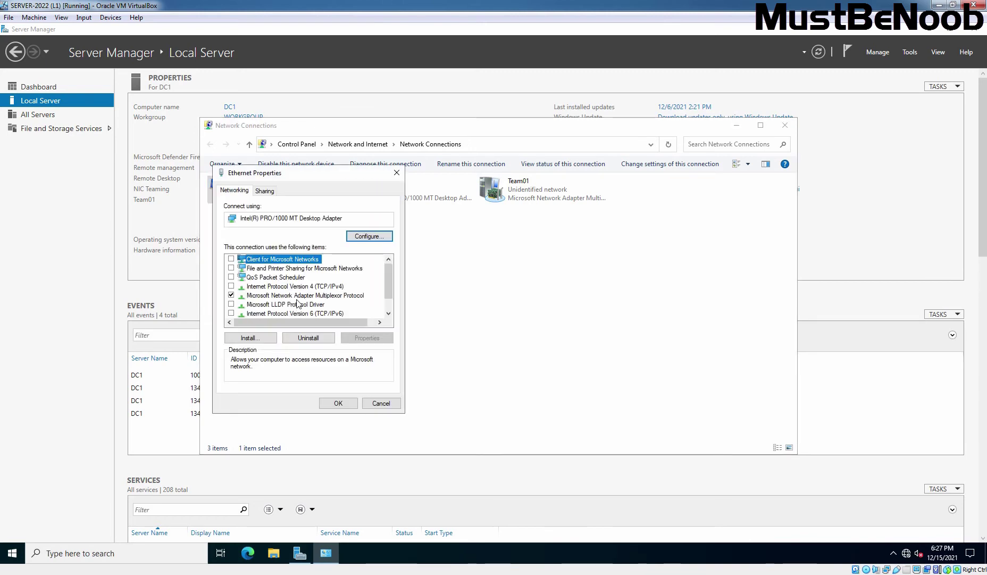
pyautogui.scroll(-1, 296, 304)
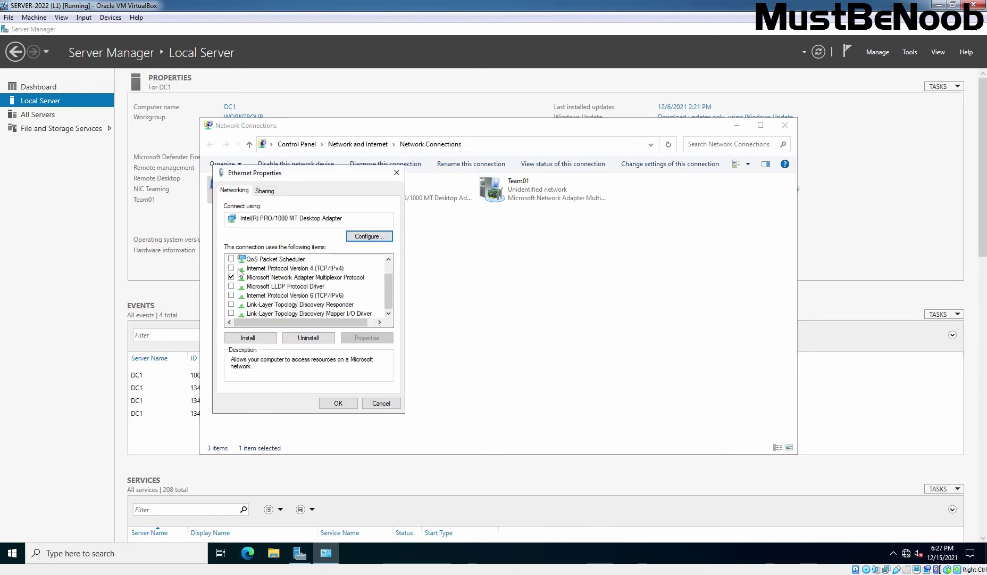
pyautogui.click(381, 404)
pyautogui.click(527, 190)
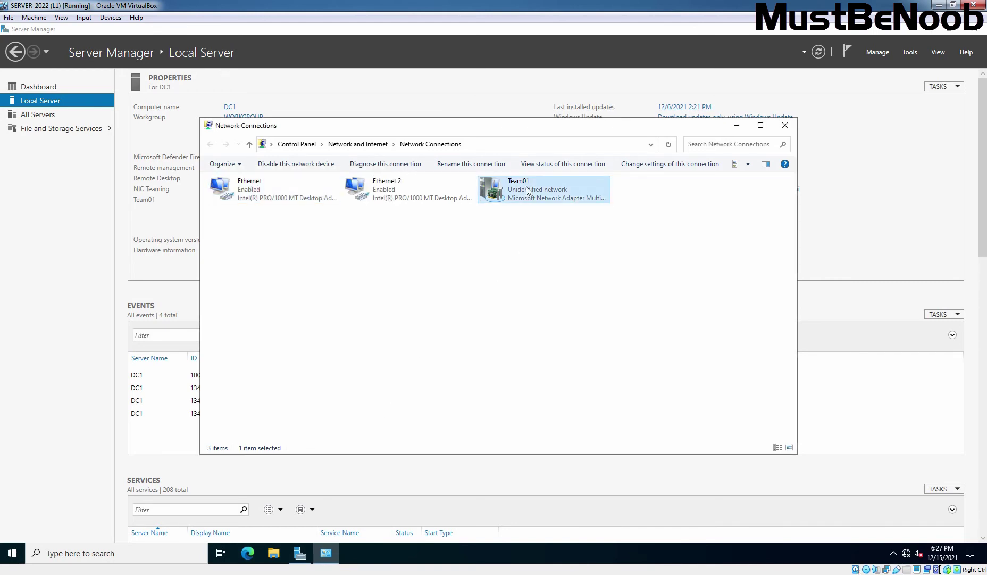
pyautogui.rightClick(525, 187)
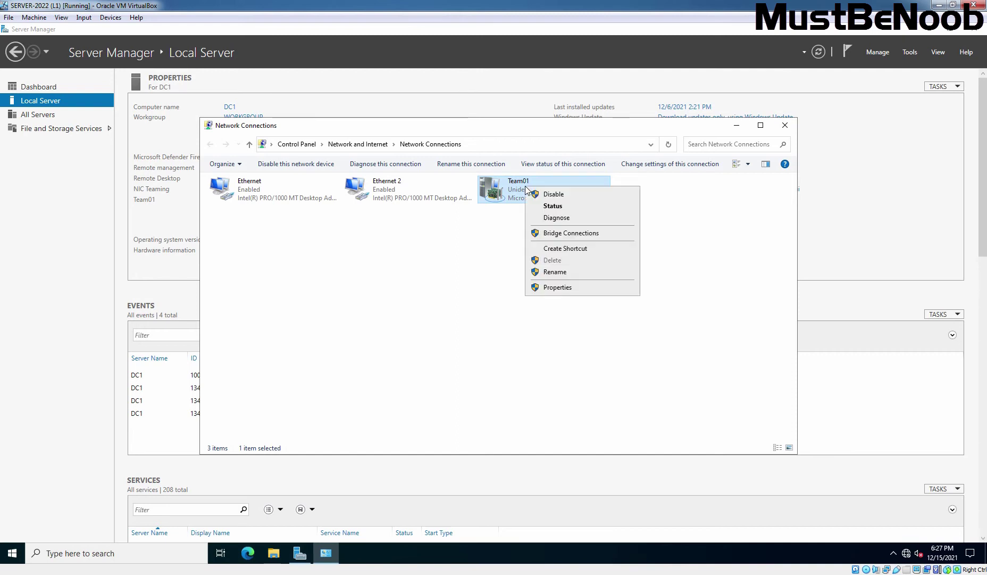
# Give Team01 static IPv4 192.168.96.11, mask 255.255.255.0, gateway 192.168.96.1, DNS 8.8.8.8.
pyautogui.click(553, 289)
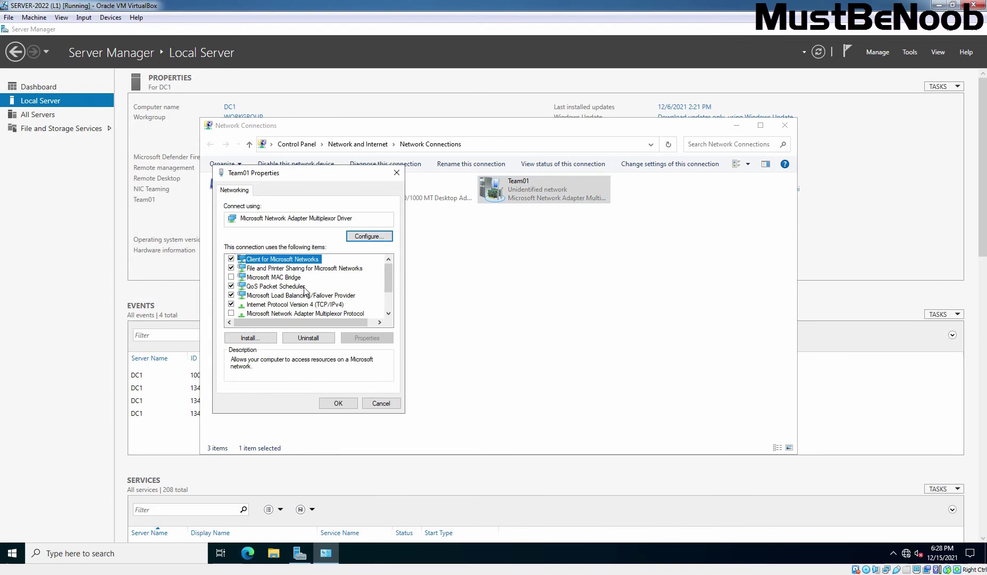
pyautogui.click(307, 304)
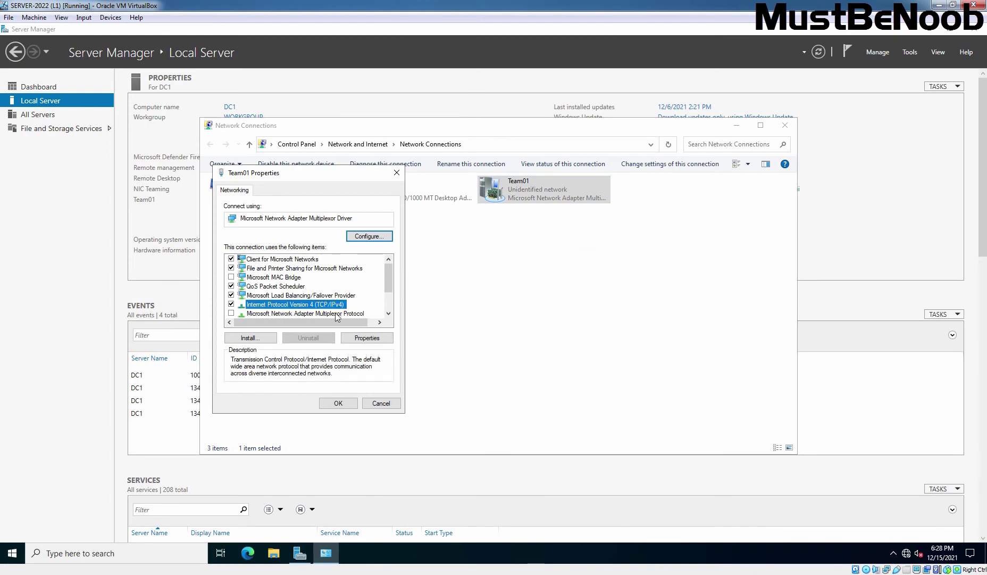
pyautogui.click(376, 337)
pyautogui.click(311, 290)
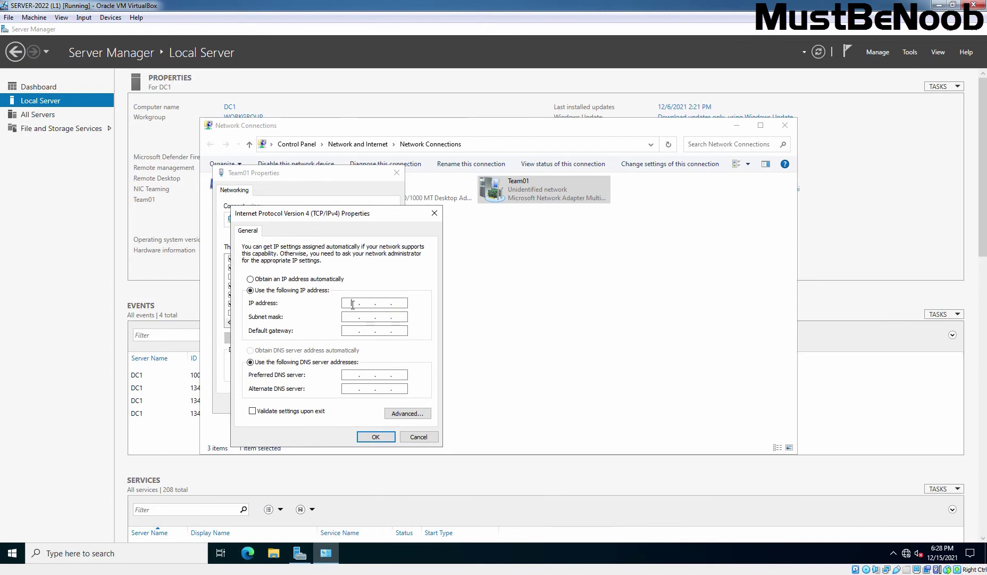
pyautogui.click(353, 305)
pyautogui.write('192 . 168 . 96 . 11')
pyautogui.press('Tab')
pyautogui.press('Tab')
pyautogui.write('192 . 168 . 96 . 1')
pyautogui.press('Tab')
pyautogui.press('Tab')
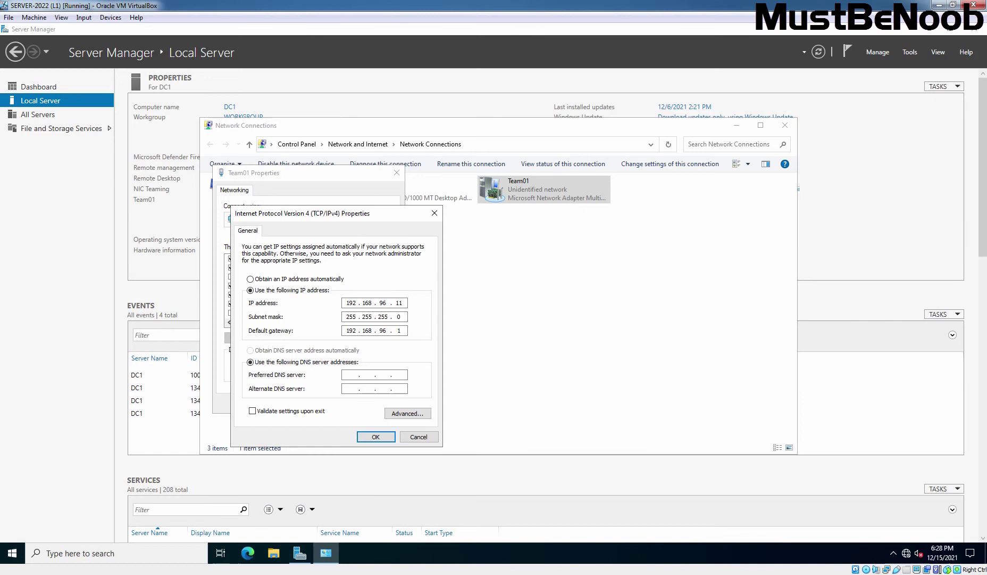
pyautogui.write('8.8.8.8')
pyautogui.click(376, 437)
# Close Team01's properties and run 'ping 192.168.96.11 -t' from a Windows 11 Command Prompt.
pyautogui.click(338, 403)
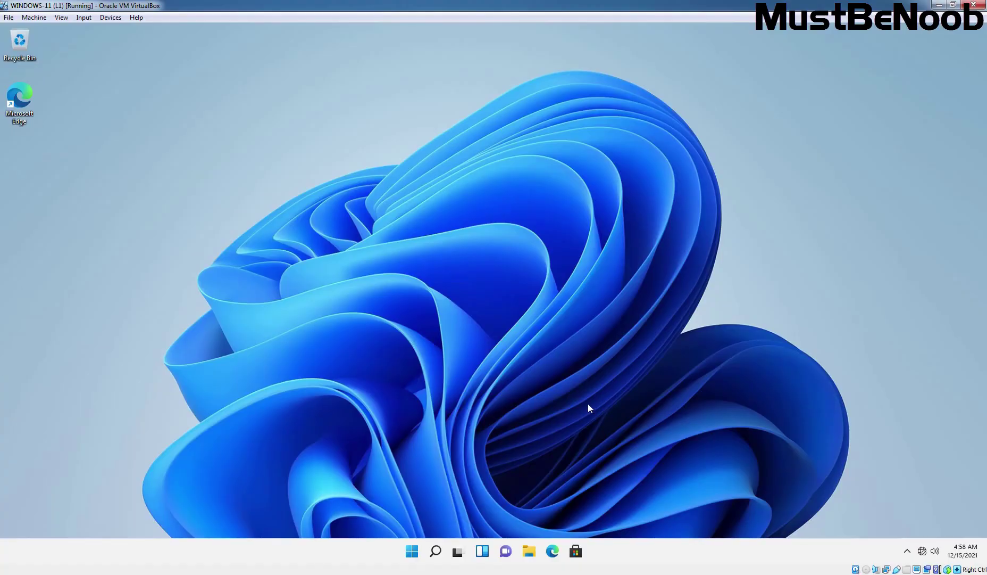
pyautogui.press('super+r')
pyautogui.write('cmd')
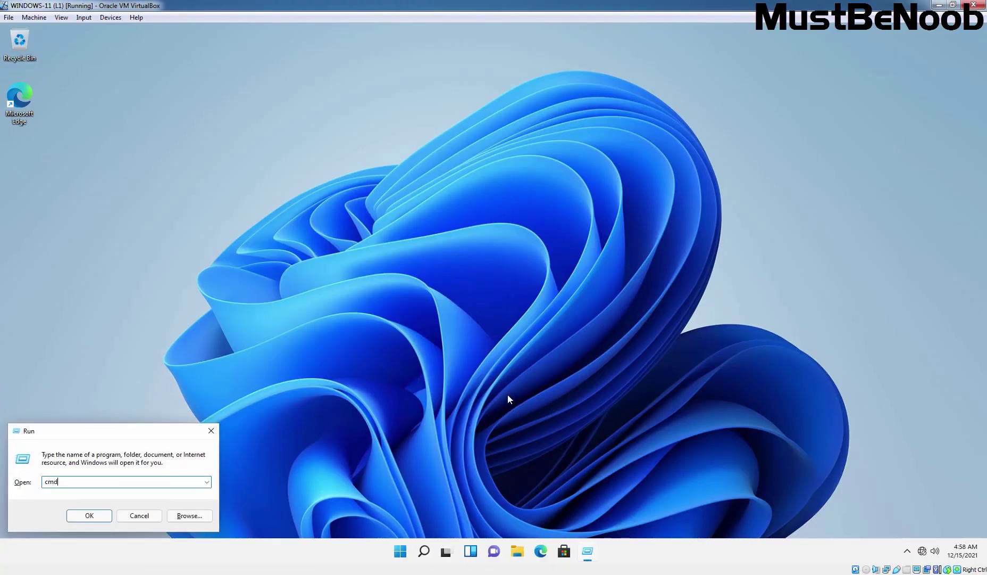
pyautogui.press('Return')
pyautogui.write('ping ')
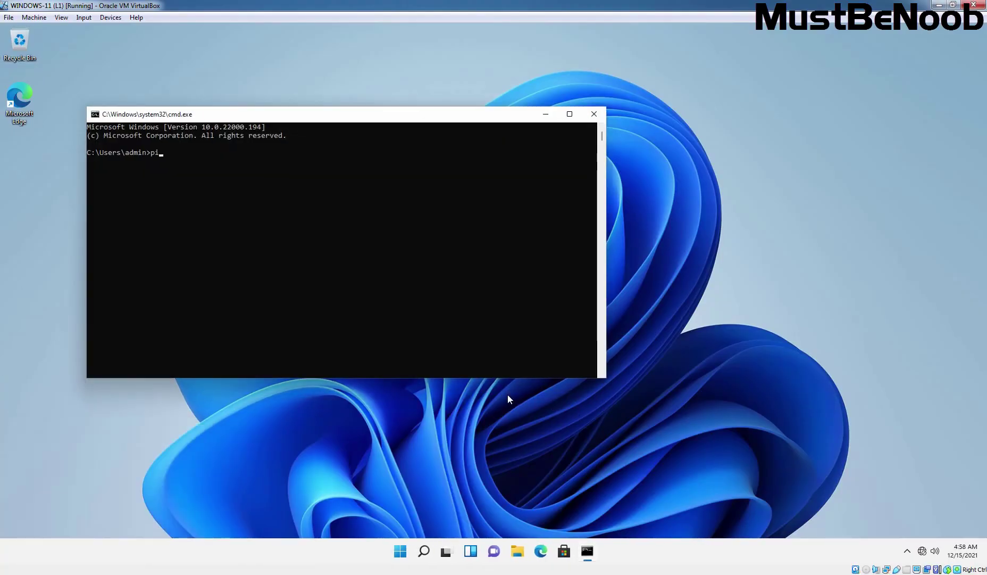
pyautogui.write('192.168.96.11 -t')
pyautogui.press('Return')
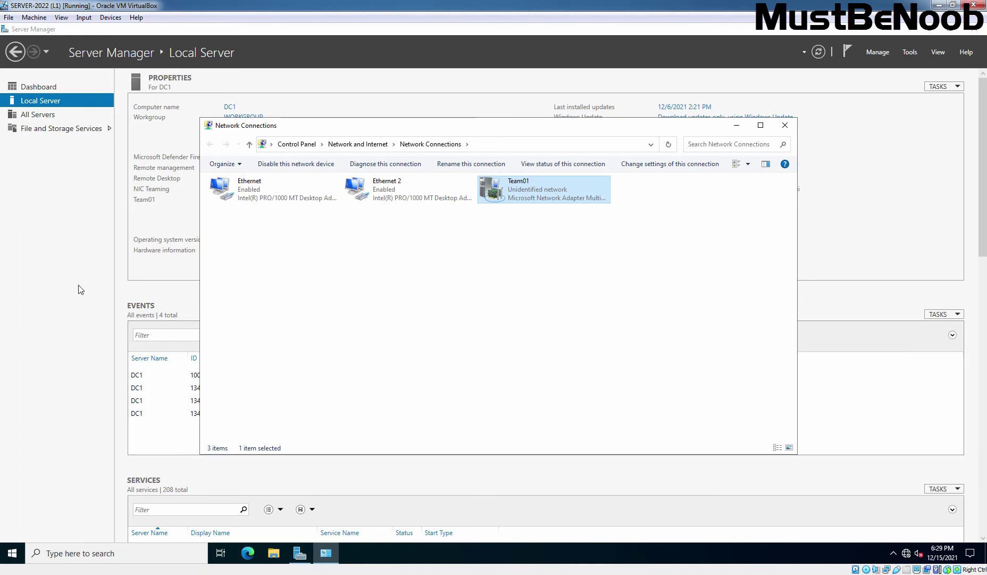
# Turn Windows Defender Firewall off for private and public networks via firewall.cpl, then check the ping.
pyautogui.hotkey('alt', 'F4')
pyautogui.press('super+r')
pyautogui.write('fire')
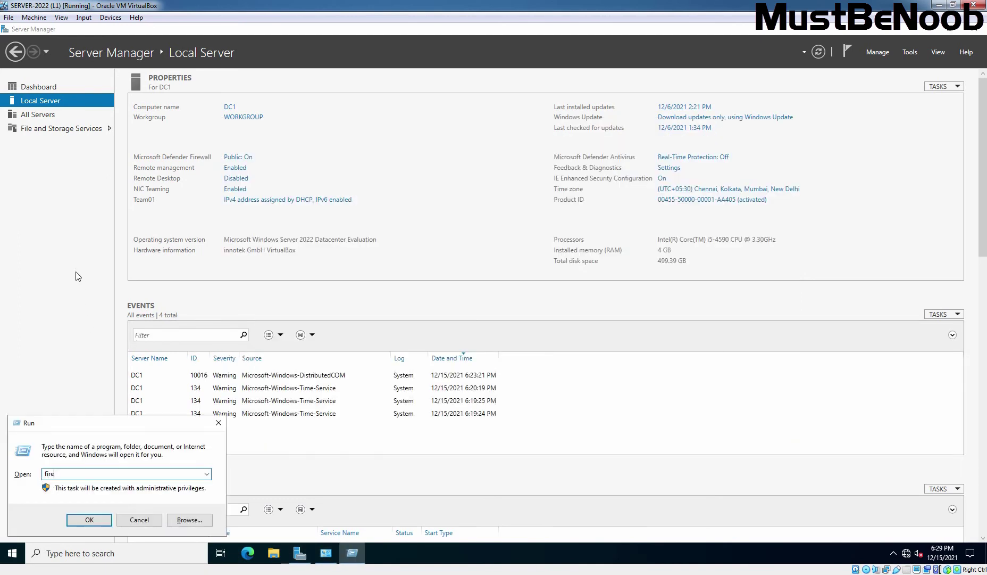
pyautogui.write('wall.cpl')
pyautogui.press('Return')
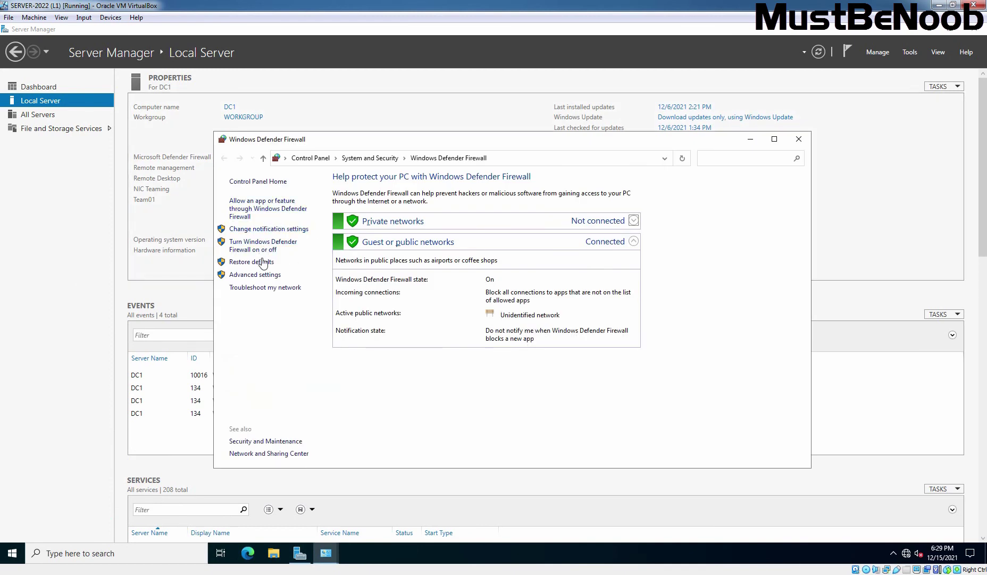
pyautogui.click(257, 250)
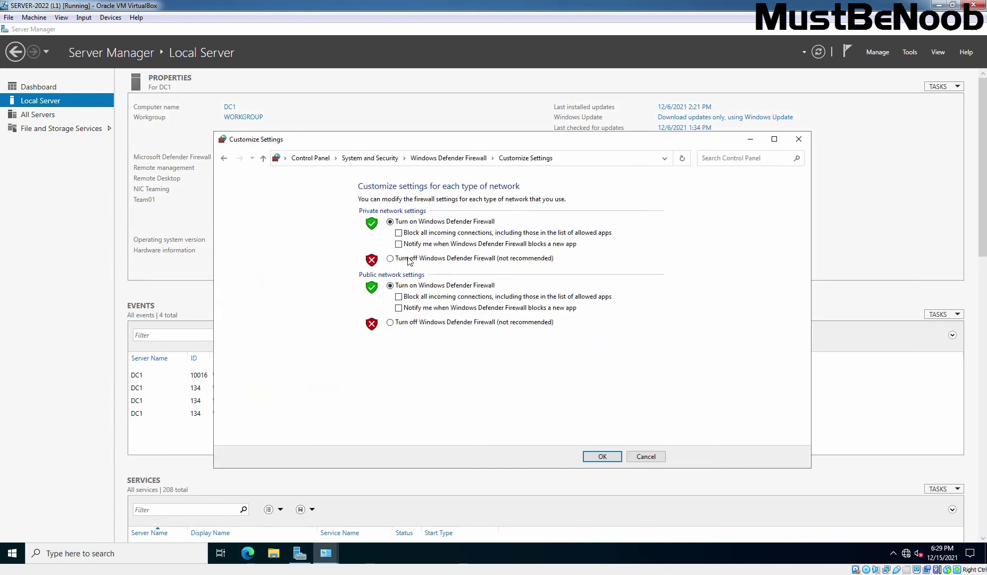
pyautogui.click(408, 258)
pyautogui.click(417, 322)
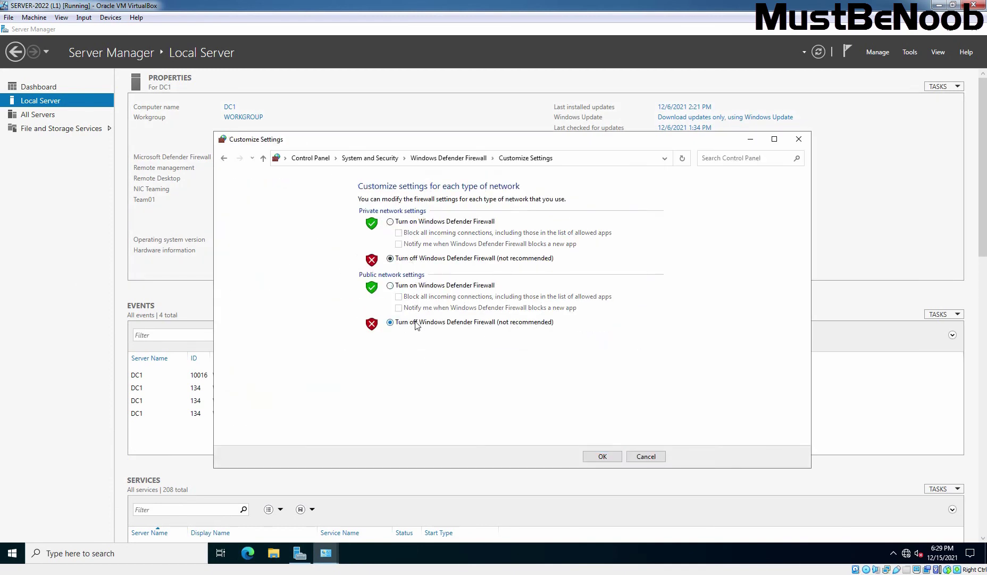
pyautogui.click(598, 461)
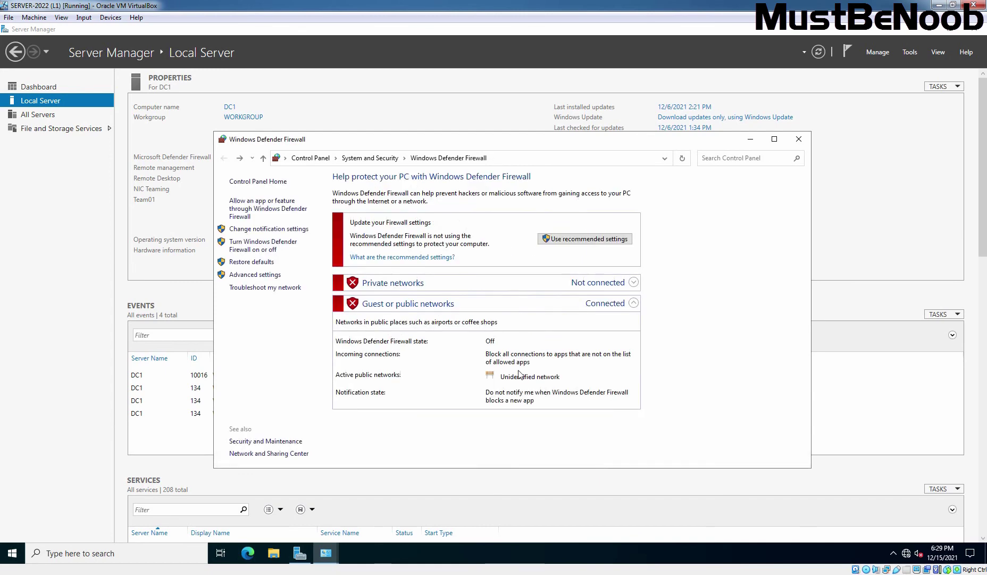
pyautogui.hotkey('alt', 'Tab')
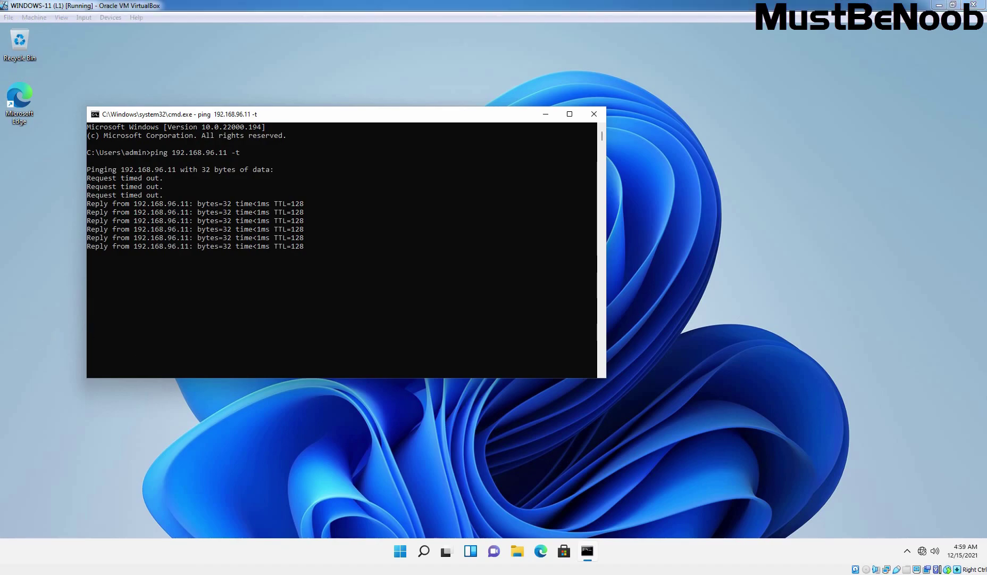
pyautogui.hotkey('alt', 'Tab')
# Put the firewall window away and refresh the Network Connections list.
pyautogui.click(750, 139)
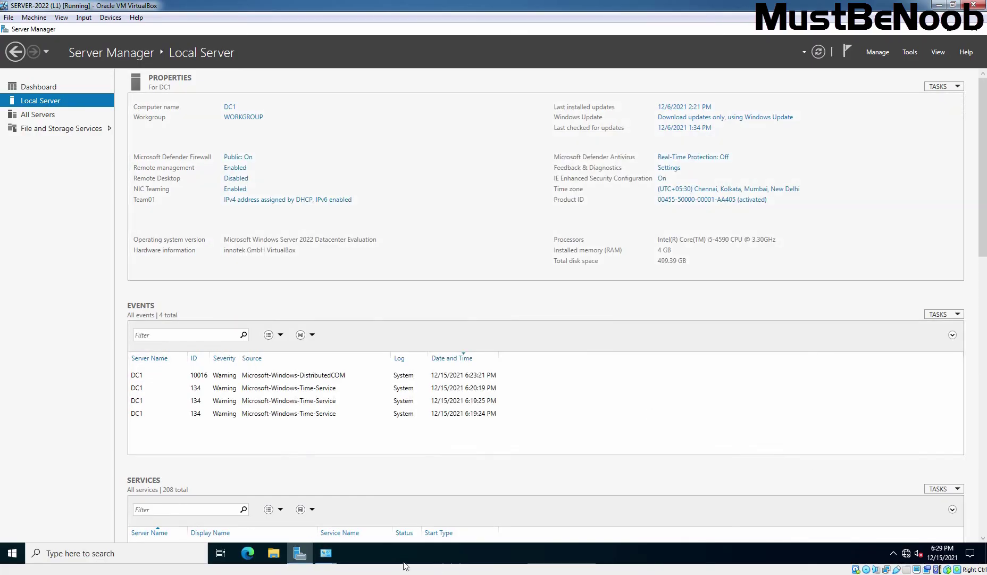
pyautogui.moveTo(322, 555)
pyautogui.click(264, 498)
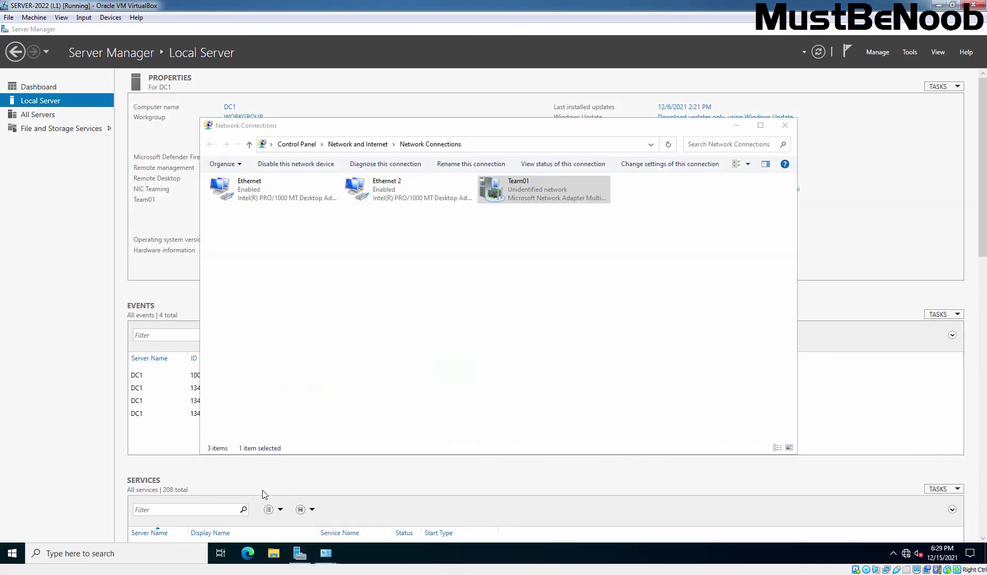
pyautogui.rightClick(355, 269)
pyautogui.click(379, 313)
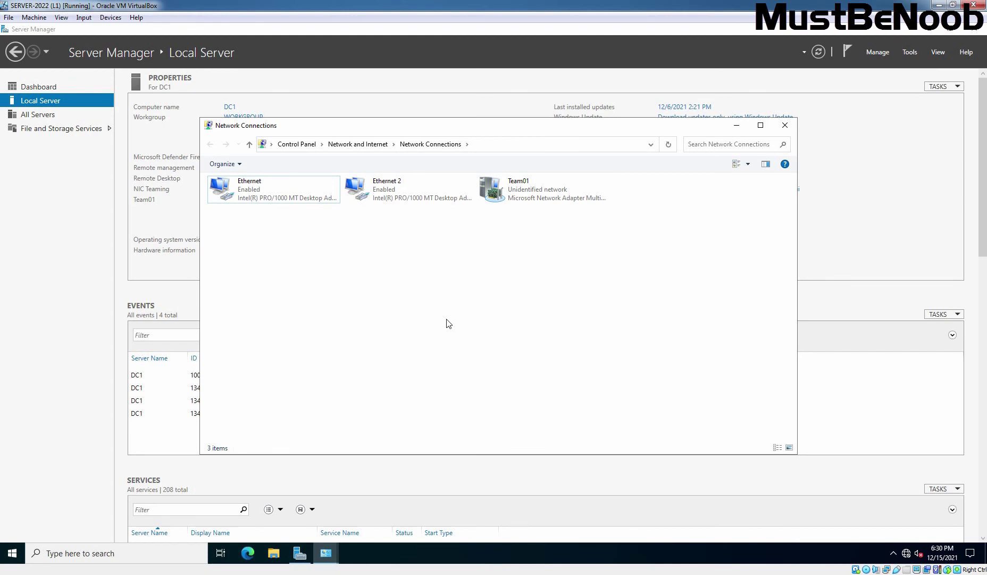
# Disable Ethernet 2 to test failover, then enable it again.
pyautogui.click(389, 199)
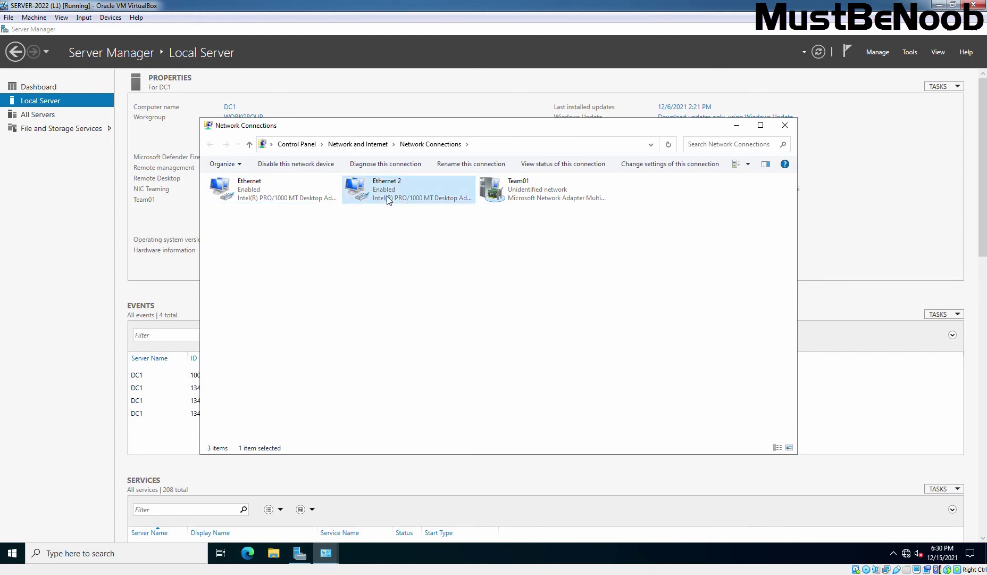
pyautogui.rightClick(389, 199)
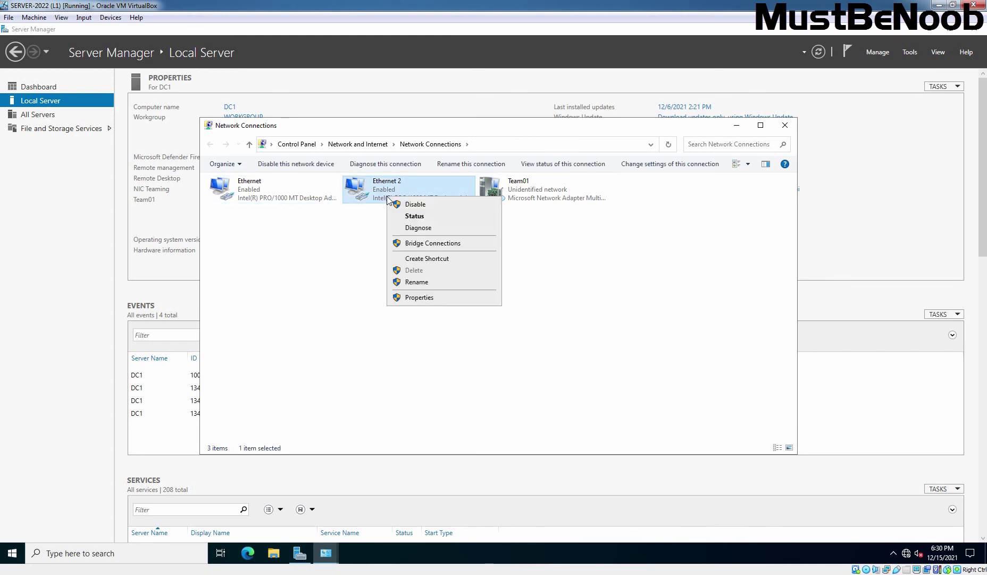
pyautogui.click(403, 203)
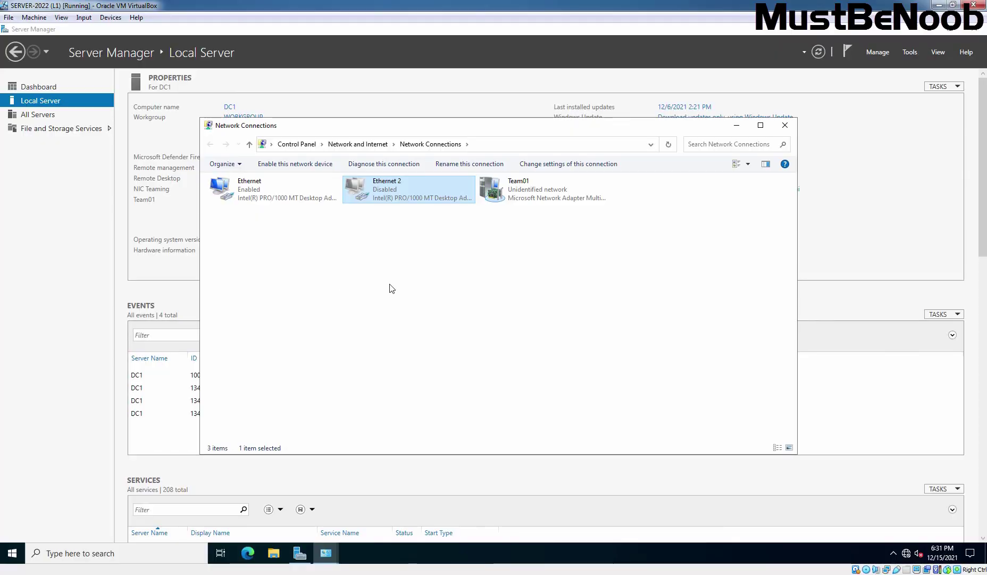
pyautogui.doubleClick(398, 197)
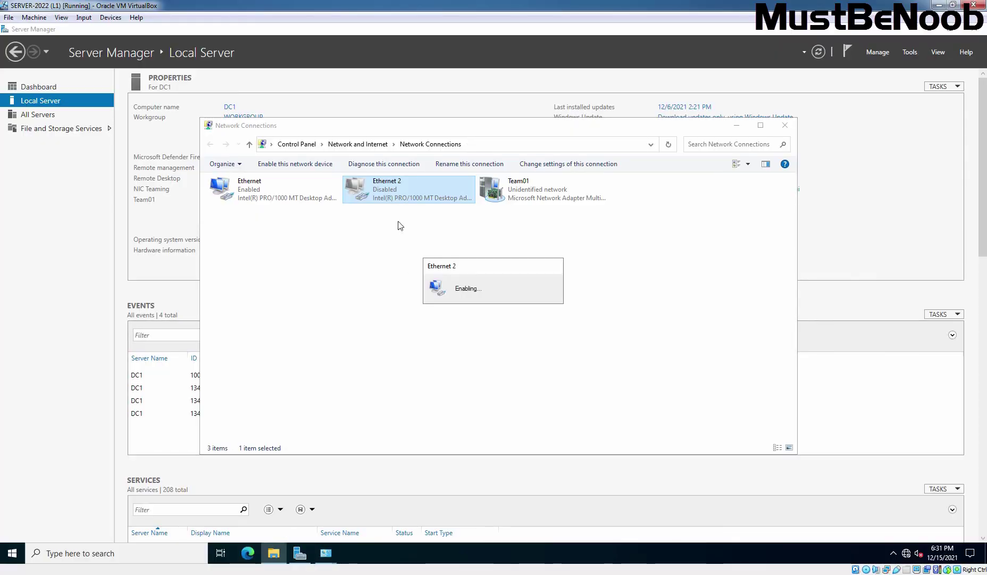